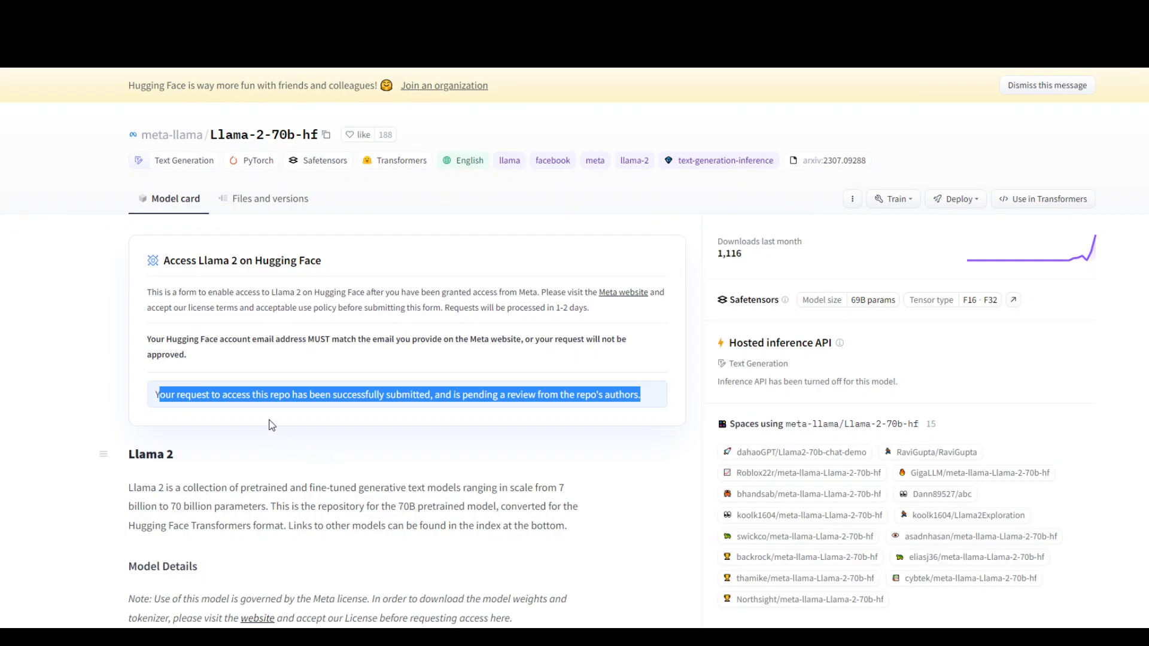
Highlight the pending Llama-2-70b-hf access request message on the model page
{"action": "left_click", "coordinate": [215, 395]}
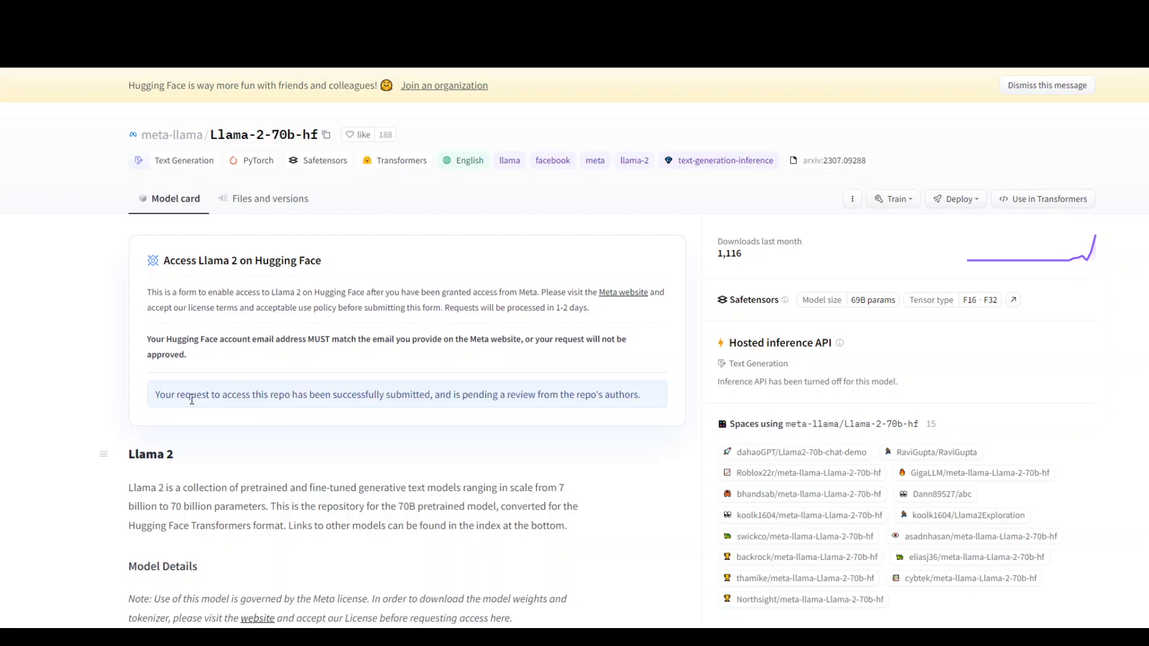
{"action": "left_click_drag", "start_coordinate": [157, 395], "coordinate": [639, 394]}
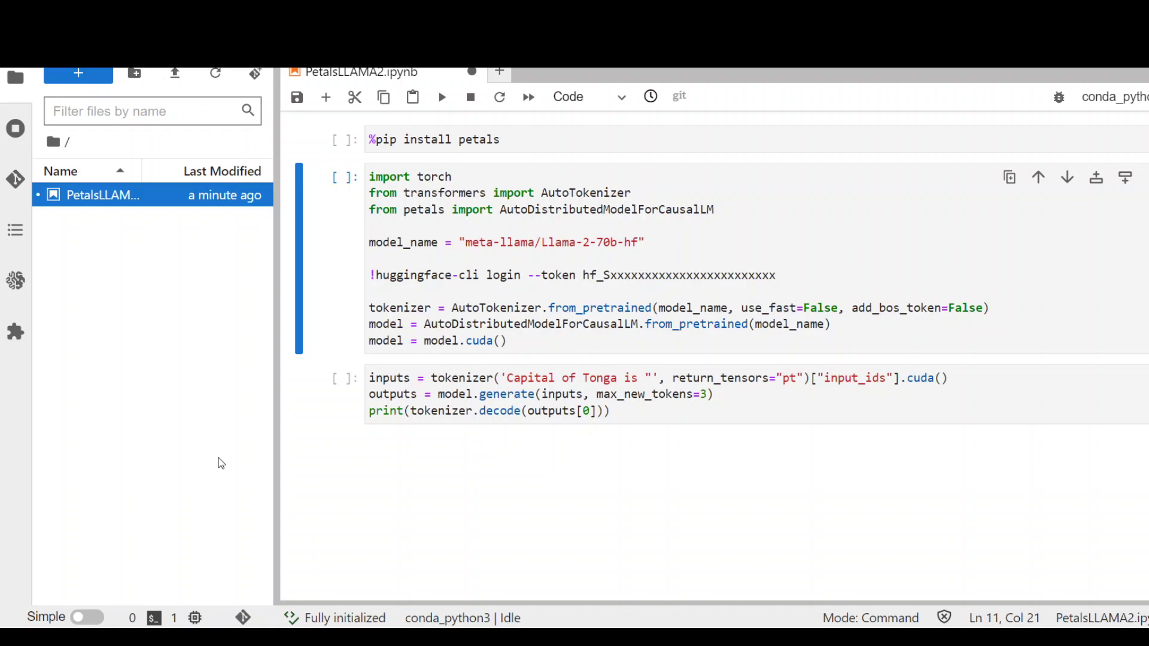
Highlight the %pip install petals line and the model_name line in the notebook
{"action": "left_click", "coordinate": [543, 140]}
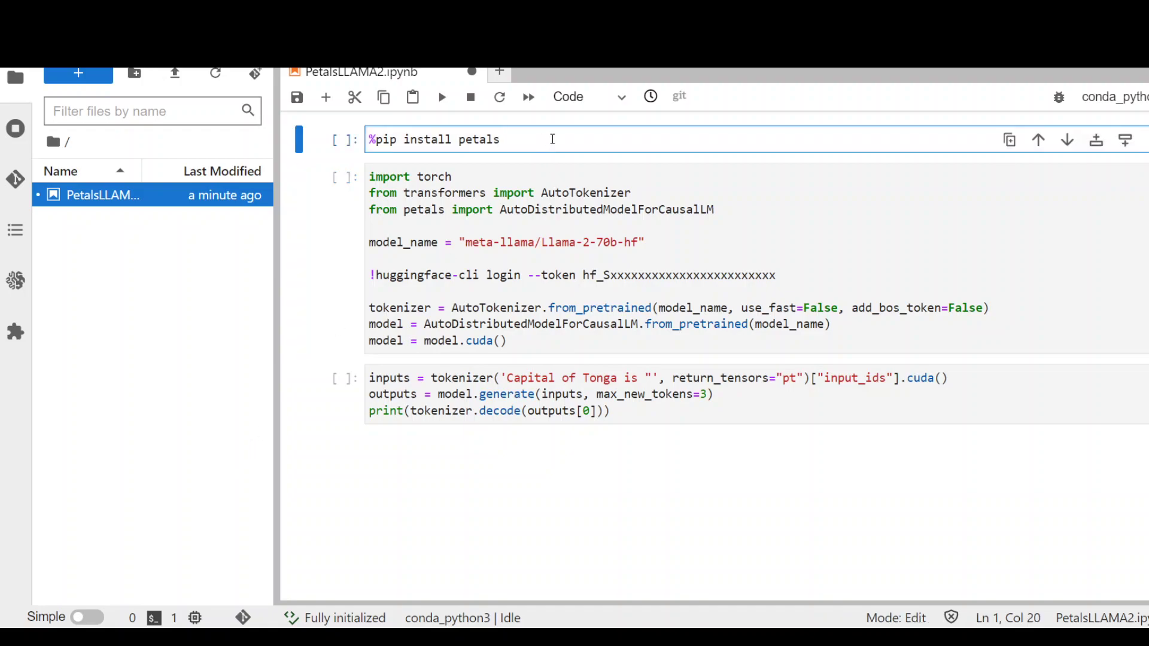
{"action": "left_click_drag", "start_coordinate": [552, 140], "coordinate": [367, 139]}
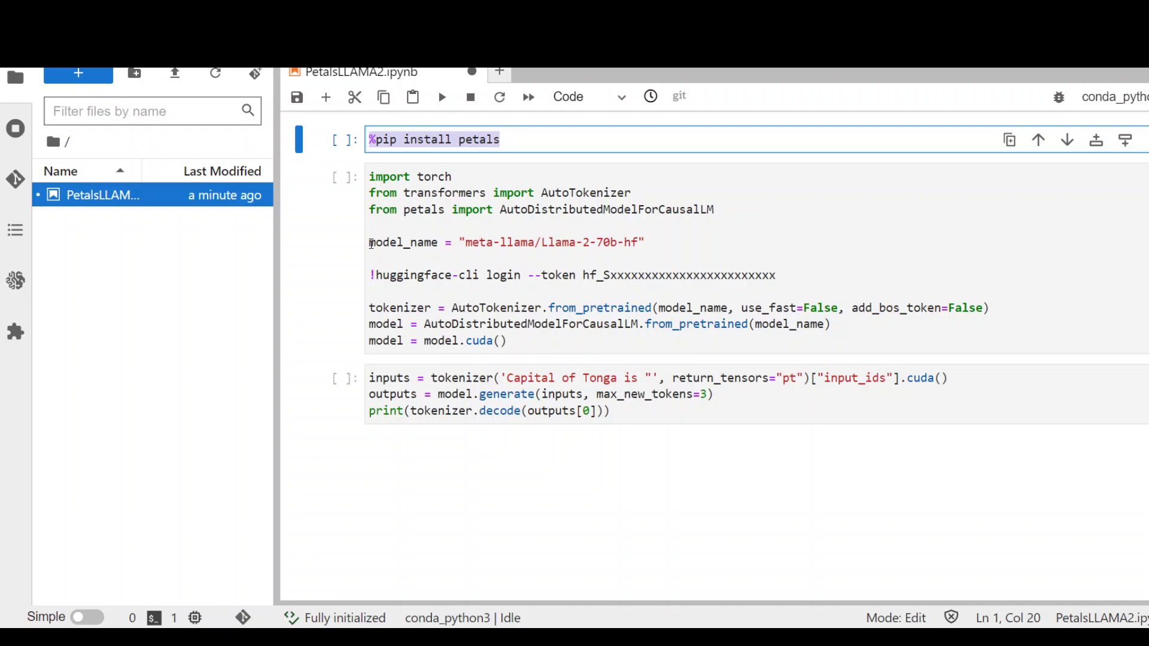
{"action": "left_click_drag", "start_coordinate": [371, 243], "coordinate": [657, 240]}
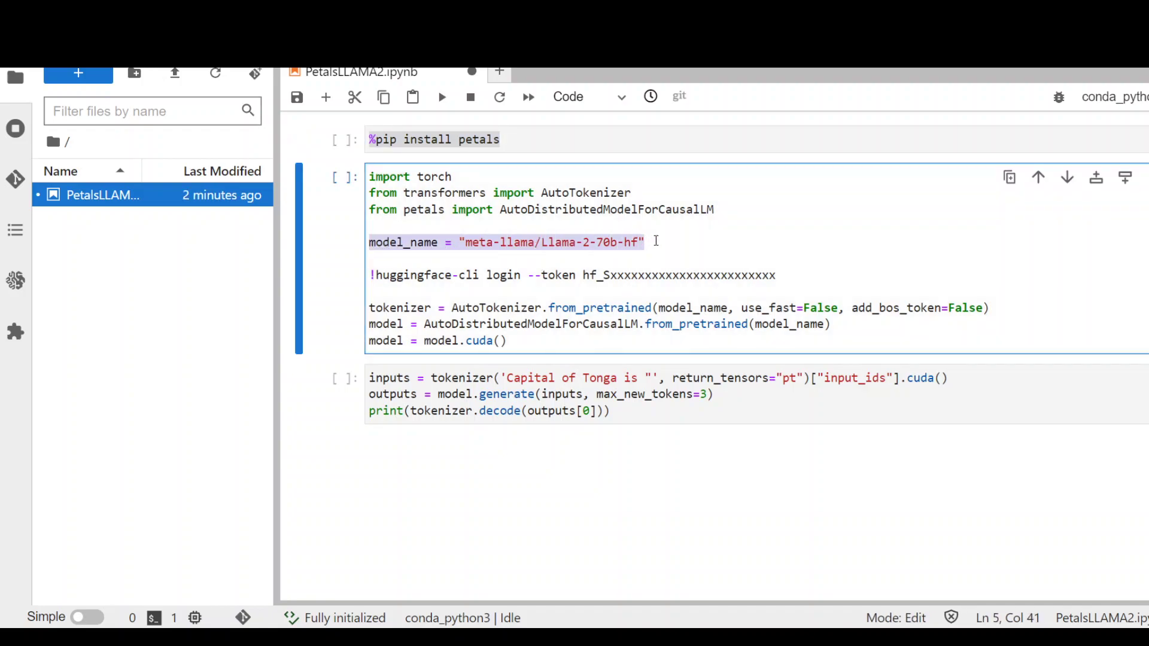
Highlight the placeholder Hugging Face token, then save PetalsLLAMA2.ipynb with Ctrl+S
{"action": "left_click", "coordinate": [371, 274]}
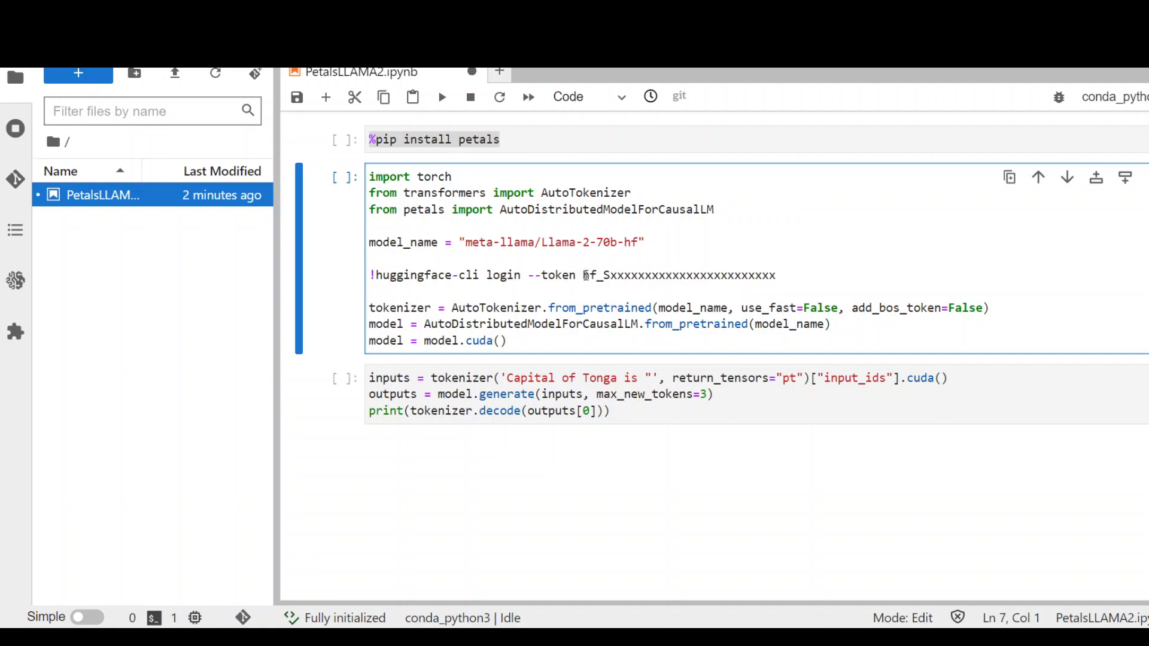
{"action": "left_click_drag", "start_coordinate": [582, 274], "coordinate": [778, 274]}
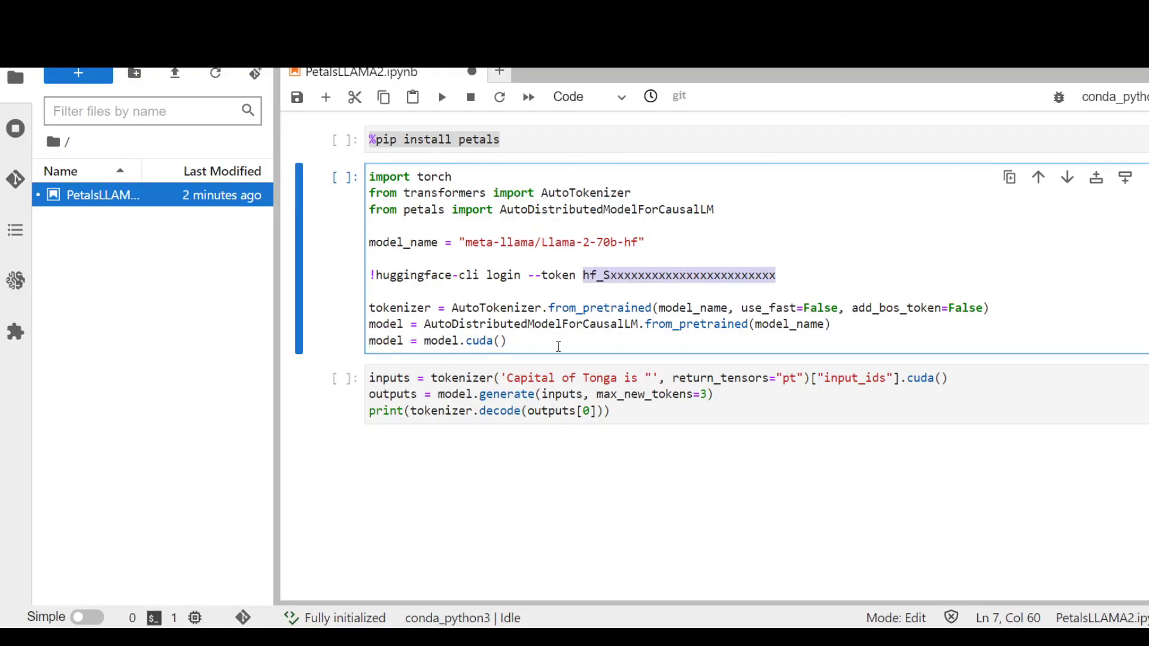
{"action": "left_click", "coordinate": [526, 342]}
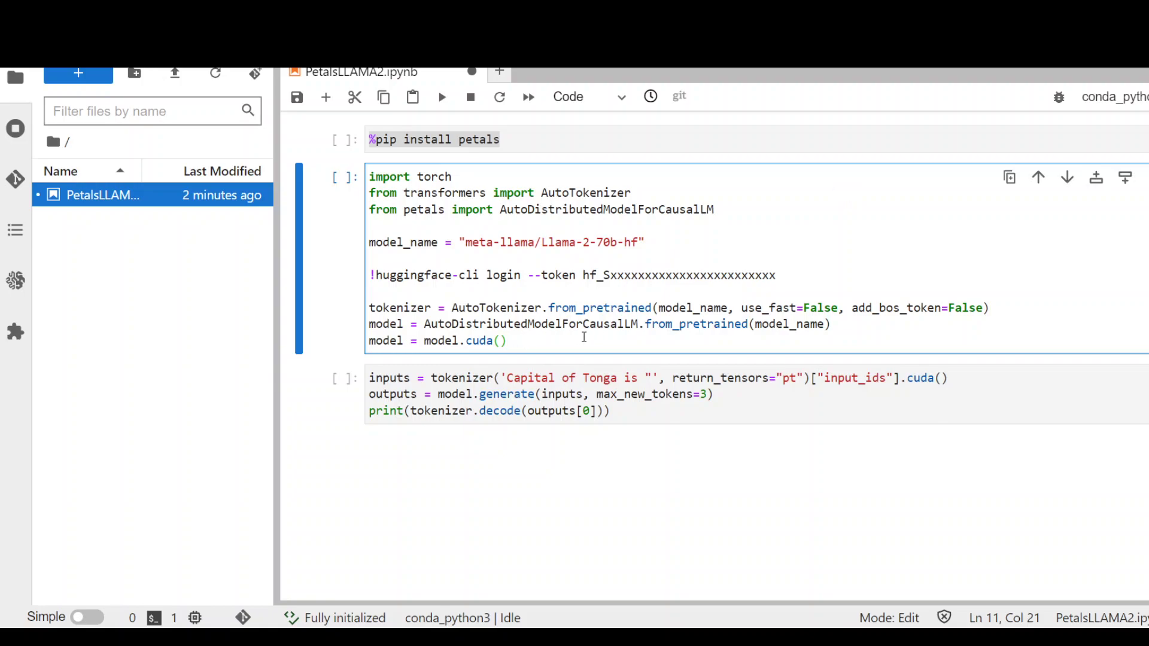
{"action": "left_click", "coordinate": [632, 416]}
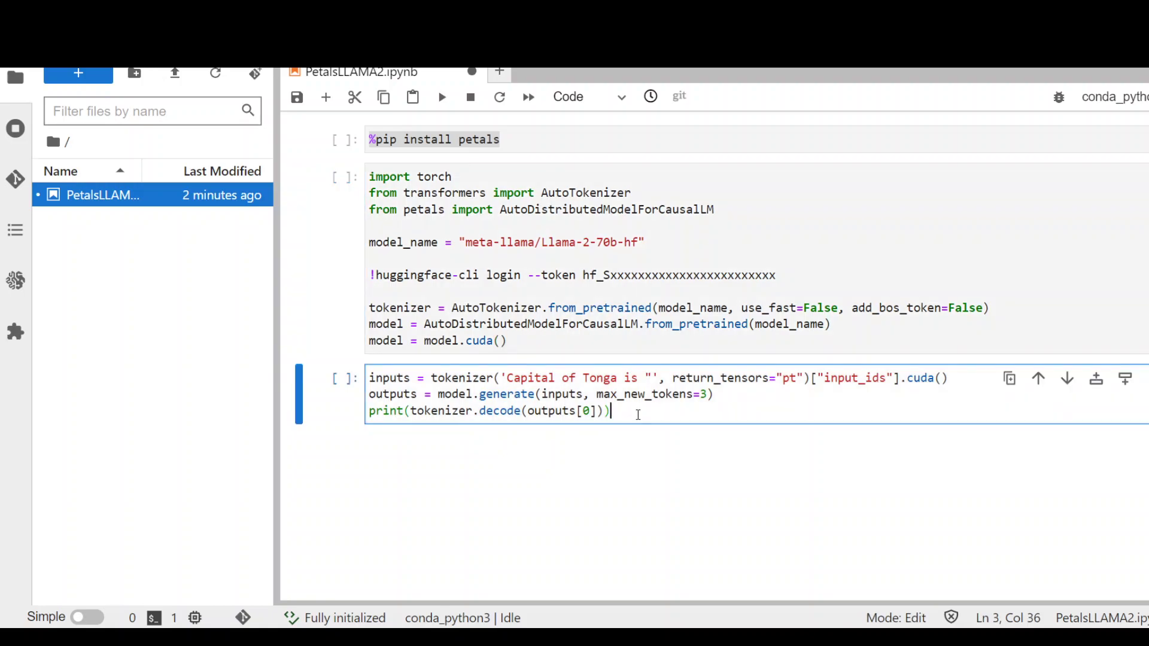
{"action": "key", "text": "ctrl+s"}
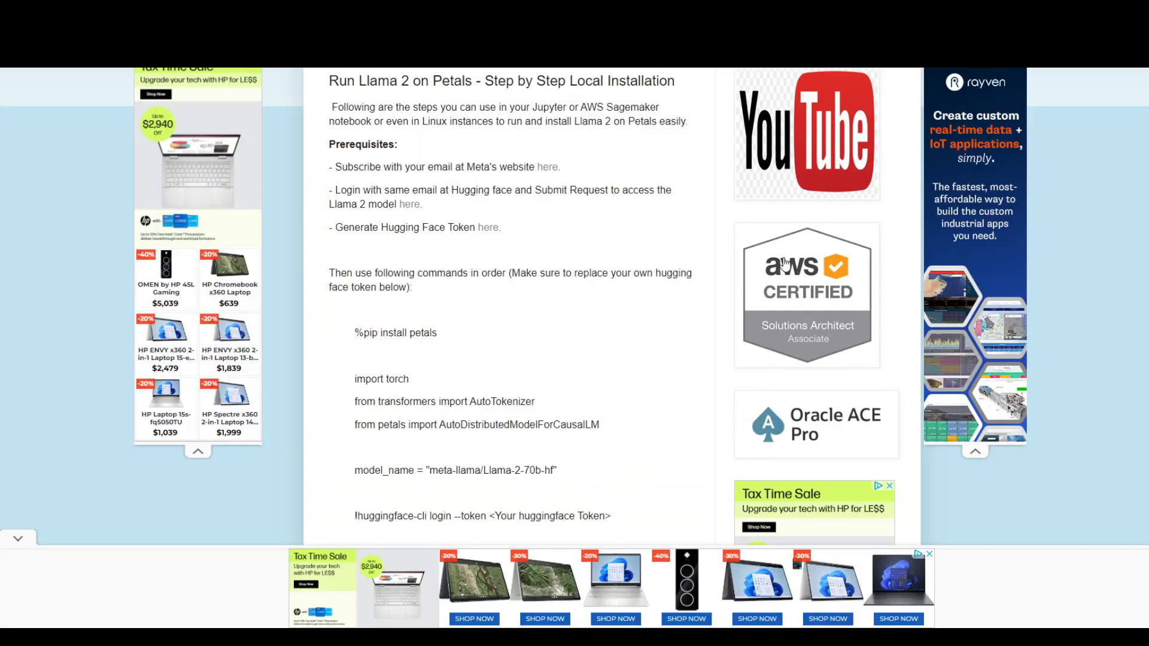
{"action": "scroll", "coordinate": [558, 348], "scroll_direction": "down", "scroll_amount": 2}
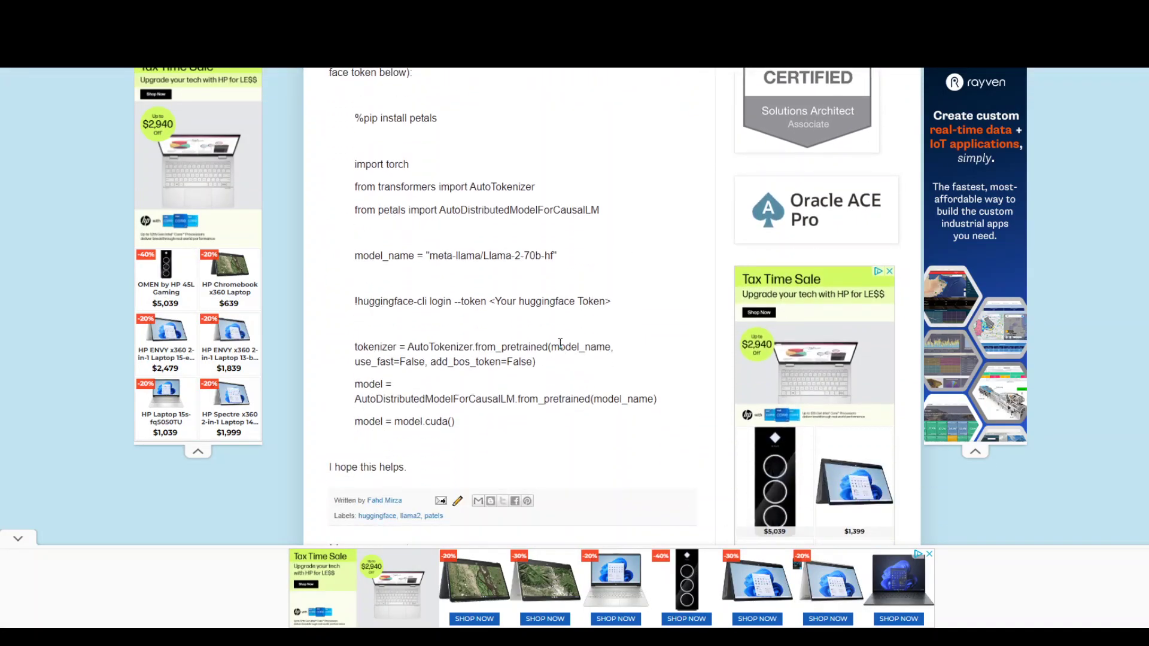
{"action": "scroll", "coordinate": [559, 343], "scroll_direction": "down", "scroll_amount": 2}
{"action": "scroll", "coordinate": [560, 346], "scroll_direction": "up", "scroll_amount": 6}
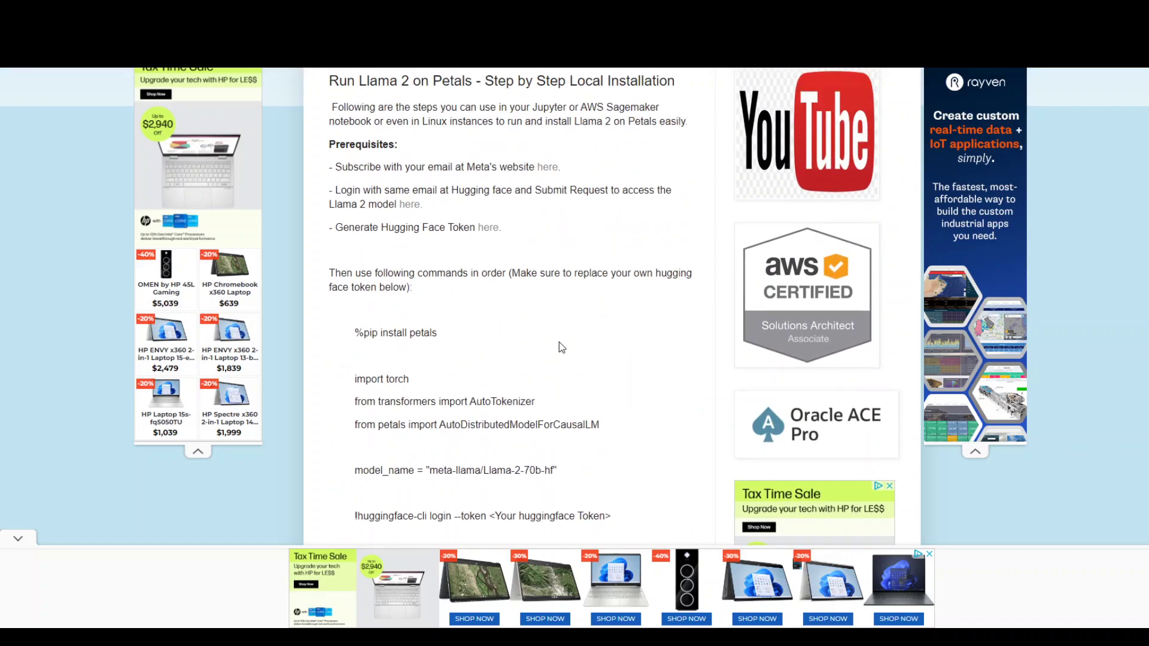
{"action": "scroll", "coordinate": [559, 347], "scroll_direction": "up", "scroll_amount": 2}
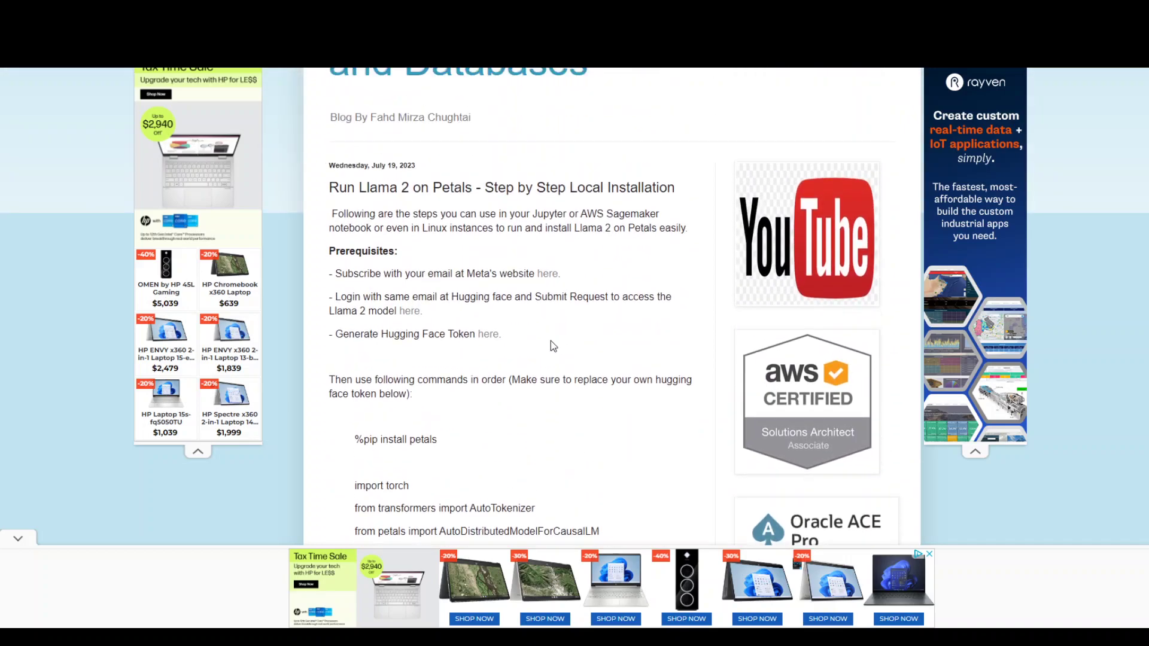
{"action": "scroll", "coordinate": [447, 410], "scroll_direction": "down", "scroll_amount": 2}
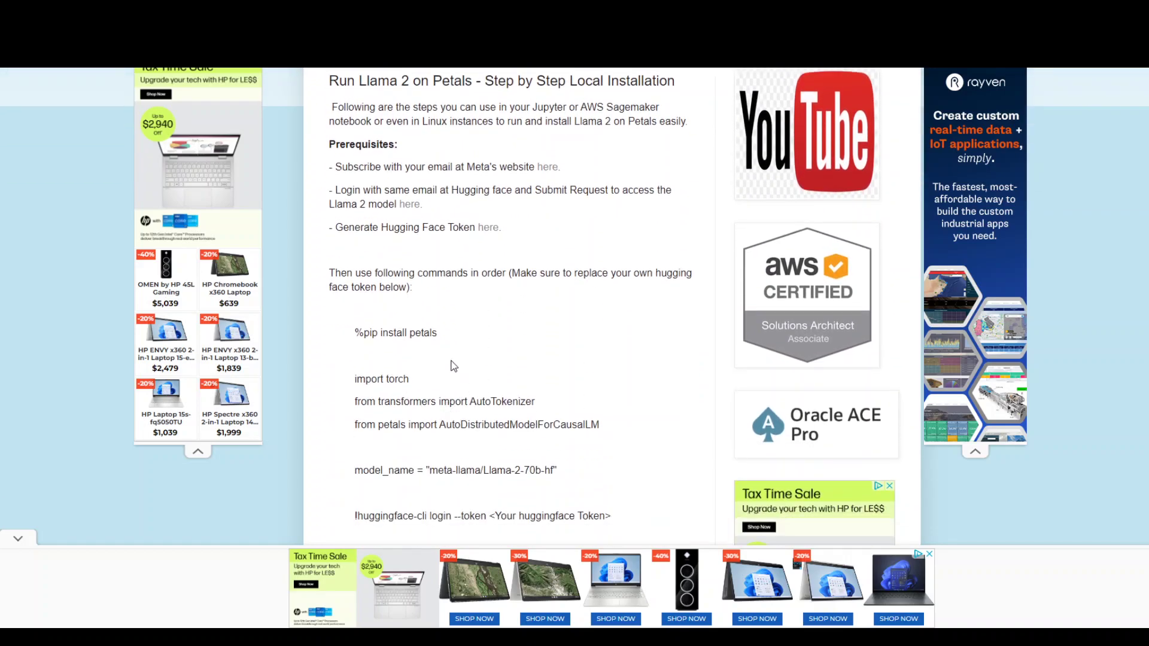